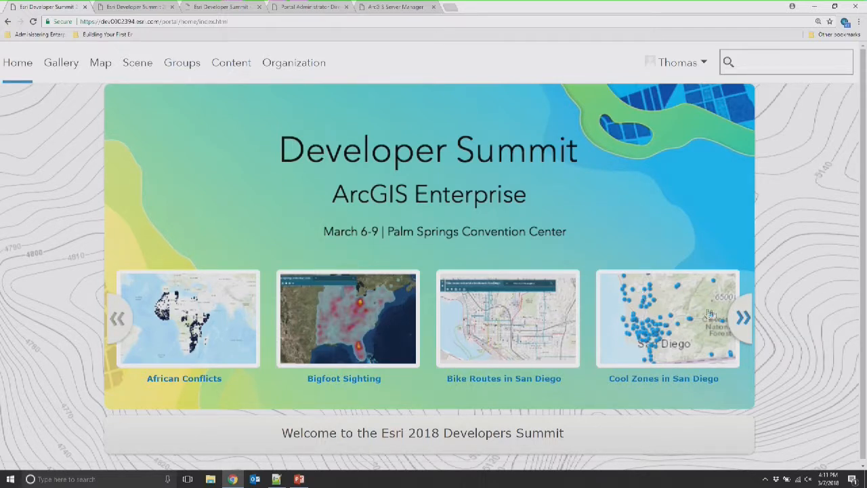
Page through the featured content on the home page, and view the home page of the ArcGIS Enterprise 10.6 portal
{"action": "left_click", "coordinate": [743, 321]}
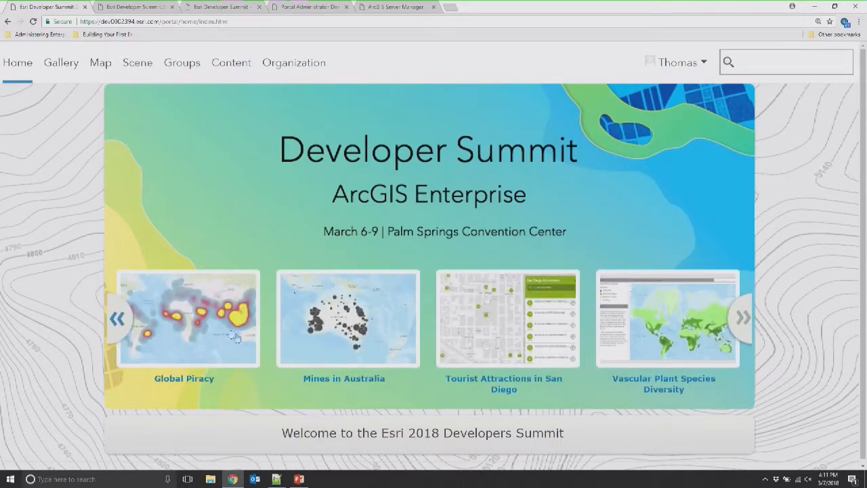
{"action": "left_click", "coordinate": [118, 322]}
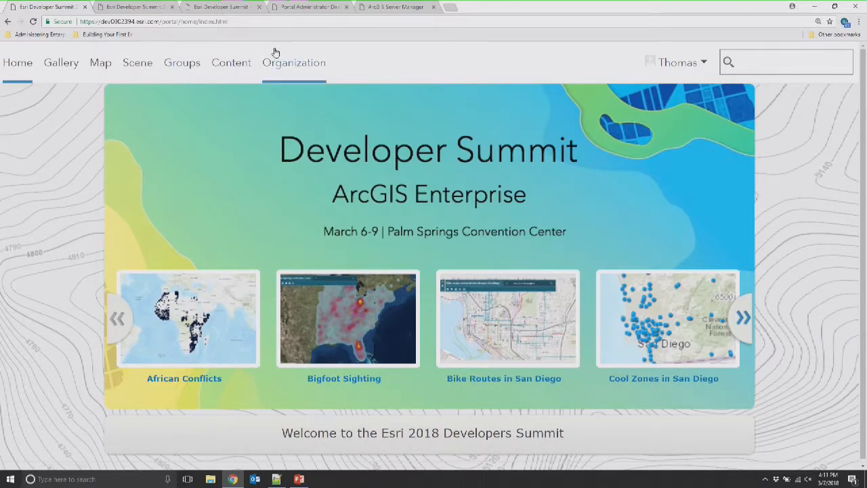
{"action": "left_click", "coordinate": [218, 7]}
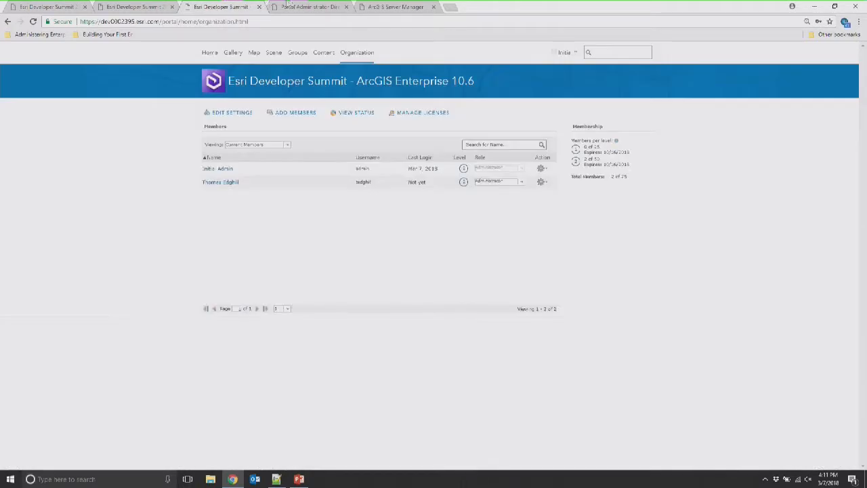
{"action": "left_click", "coordinate": [309, 6]}
{"action": "left_click", "coordinate": [247, 9]}
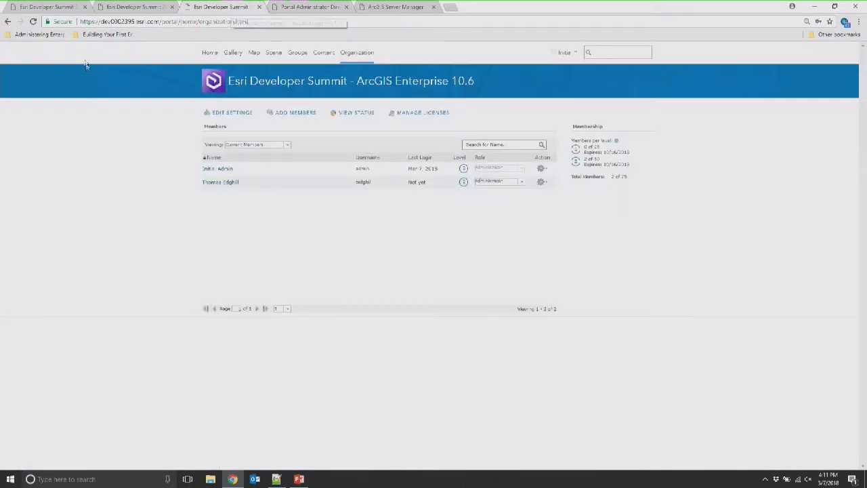
{"action": "left_click", "coordinate": [211, 54]}
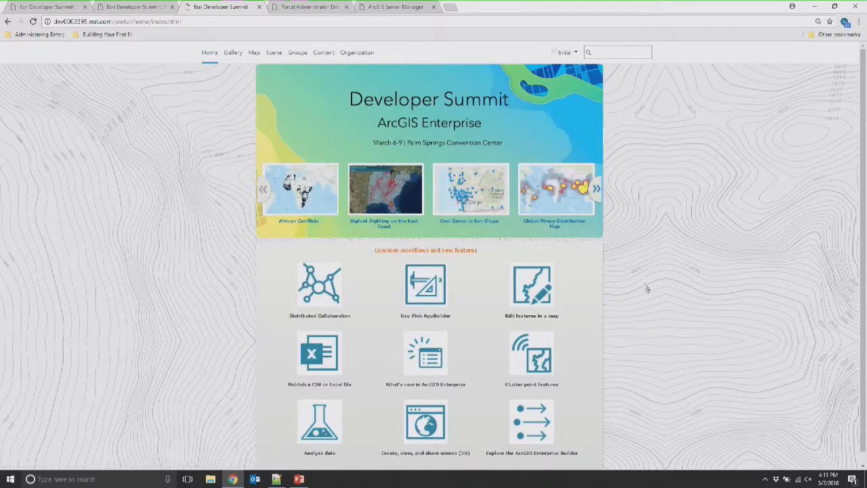
{"action": "scroll", "coordinate": [644, 288], "scroll_direction": "down", "scroll_amount": 1}
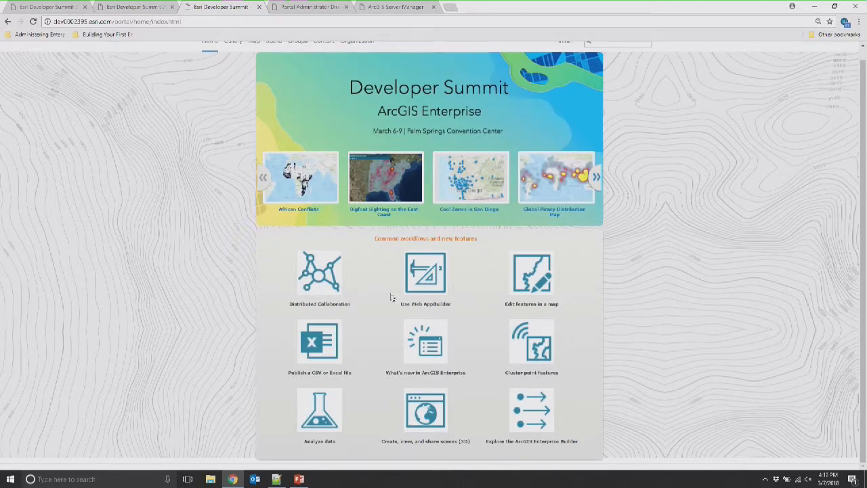
Open the "What's new in ArcGIS Enterprise" link from the common workflows in a separate tab and view its page
{"action": "right_click", "coordinate": [439, 217]}
{"action": "left_click", "coordinate": [464, 226]}
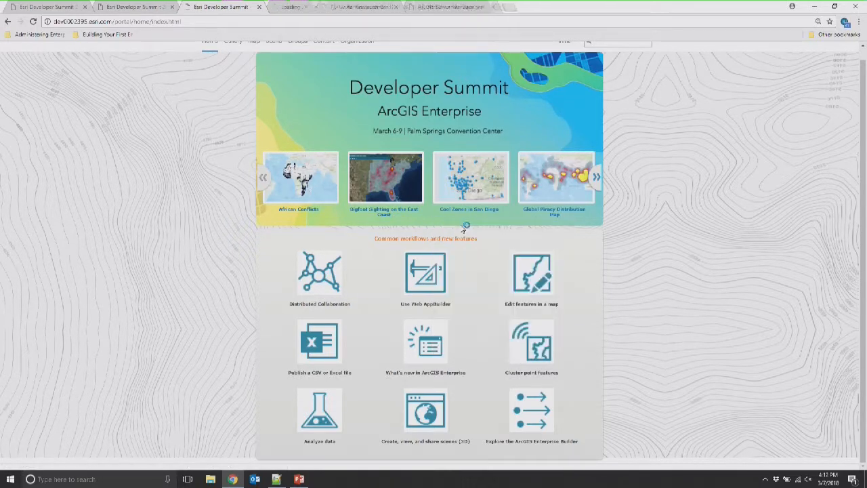
{"action": "left_click", "coordinate": [303, 5]}
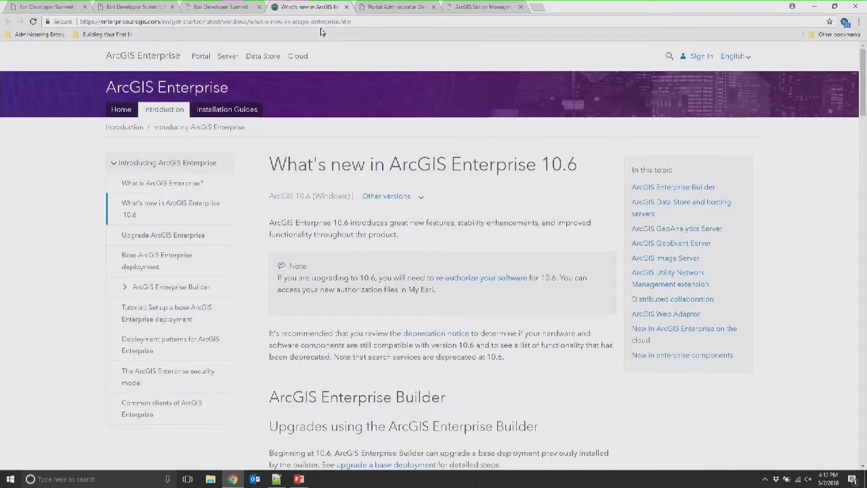
Return to the Esri Developer Summit 2018 portal and open its organization settings for editing
{"action": "left_click", "coordinate": [245, 10]}
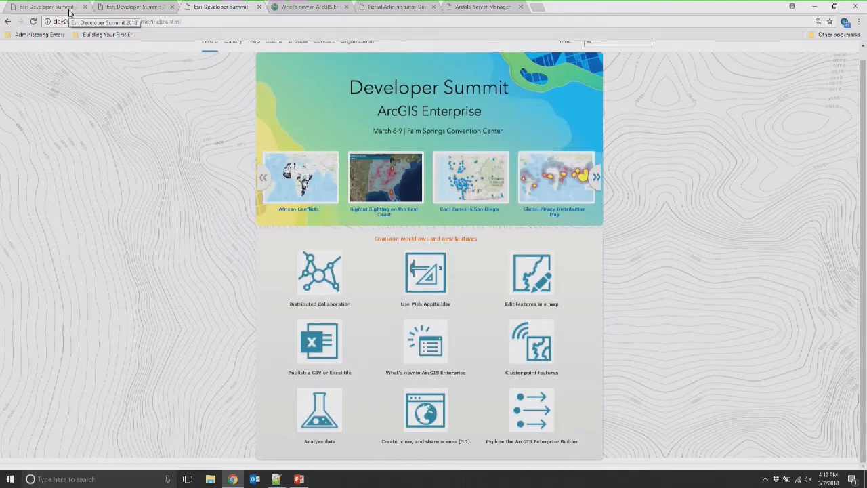
{"action": "left_click", "coordinate": [112, 5]}
{"action": "left_click", "coordinate": [68, 10]}
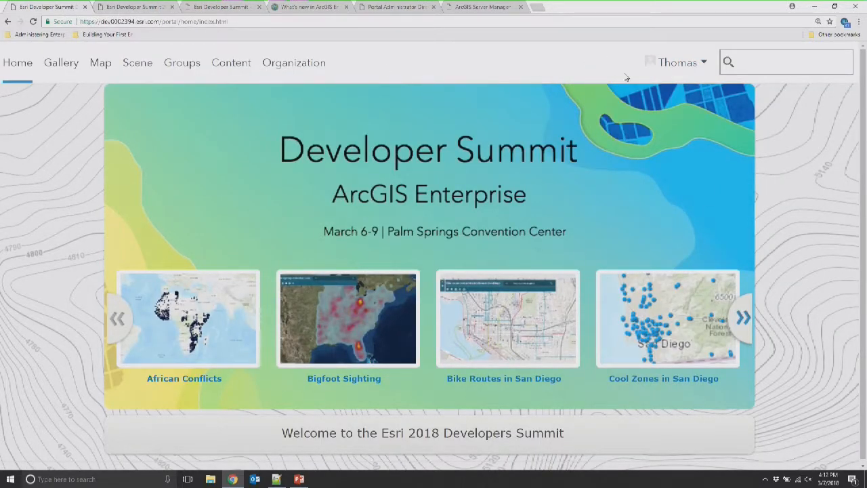
{"action": "left_click", "coordinate": [658, 67]}
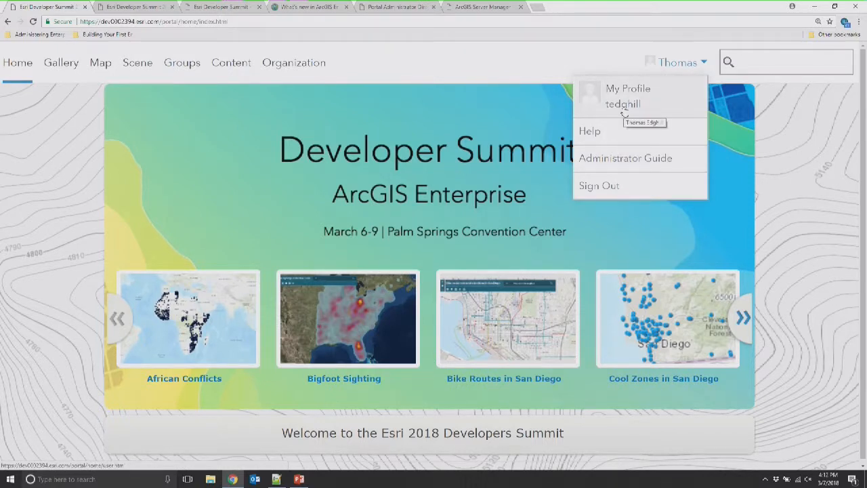
{"action": "left_click", "coordinate": [298, 71]}
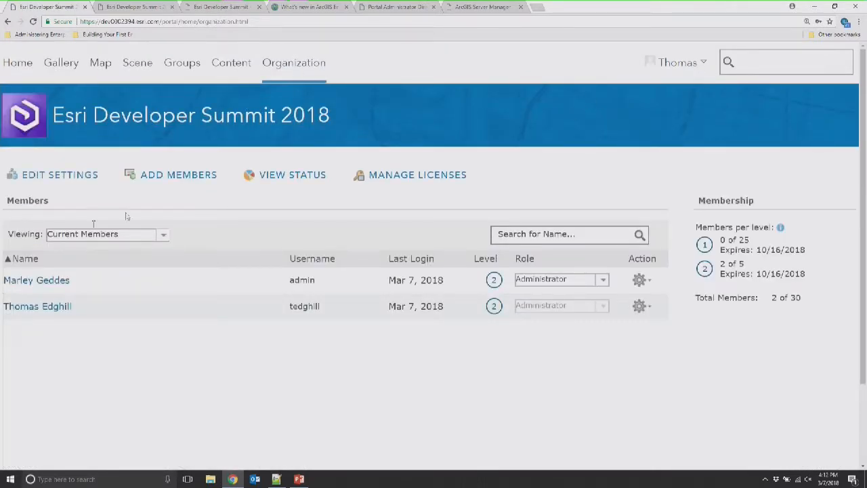
{"action": "left_click", "coordinate": [65, 179]}
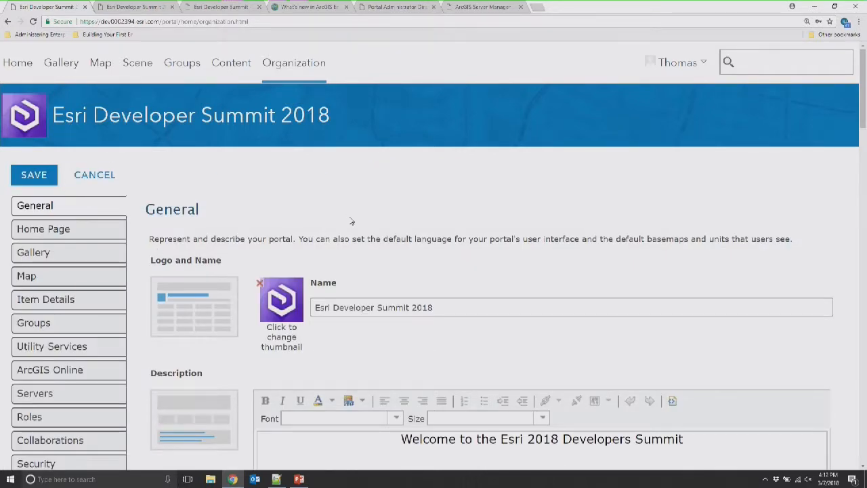
Review the General settings, including the logo and name, description, organization summary, language and contact link
{"action": "scroll", "coordinate": [351, 221], "scroll_direction": "down", "scroll_amount": 2}
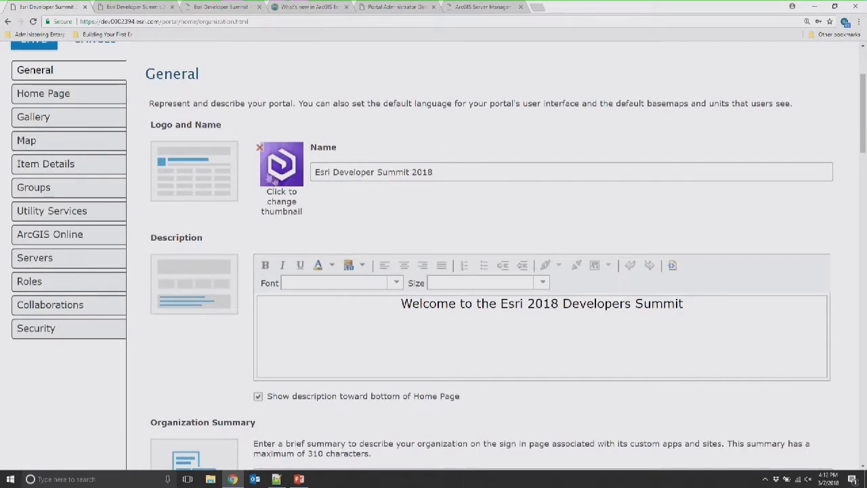
{"action": "scroll", "coordinate": [434, 172], "scroll_direction": "down", "scroll_amount": 2}
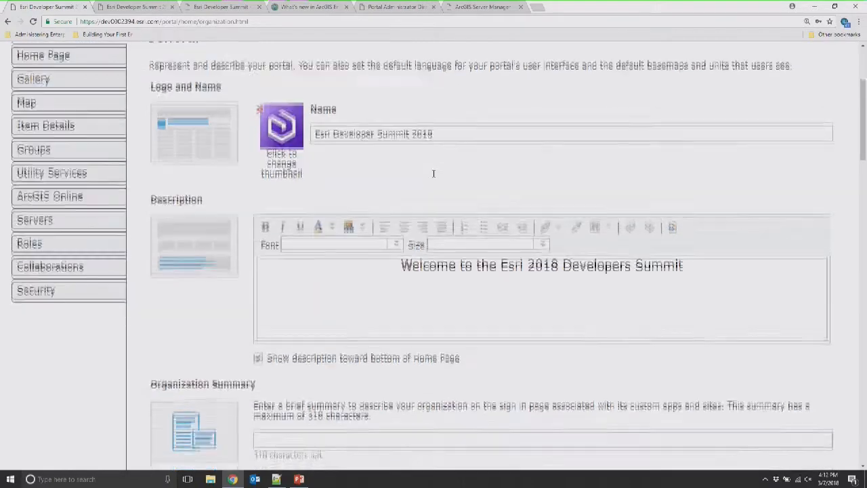
{"action": "scroll", "coordinate": [359, 302], "scroll_direction": "down", "scroll_amount": 3}
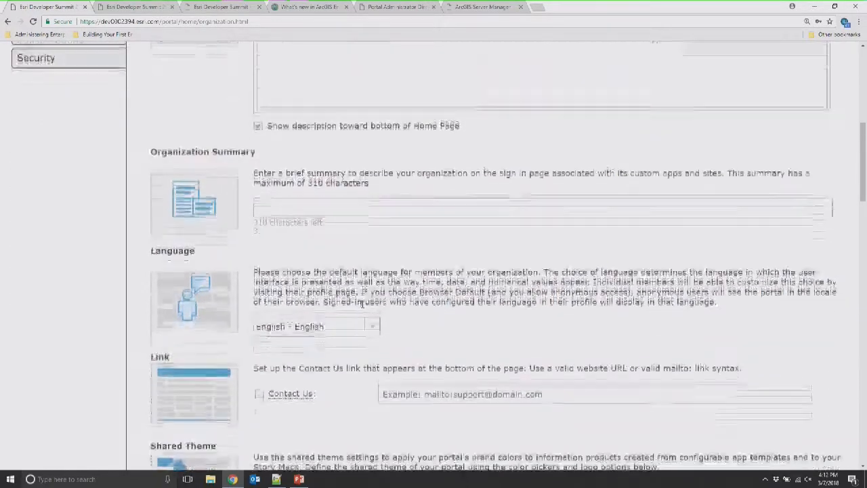
{"action": "scroll", "coordinate": [359, 302], "scroll_direction": "down", "scroll_amount": 2}
{"action": "scroll", "coordinate": [359, 304], "scroll_direction": "up", "scroll_amount": 8}
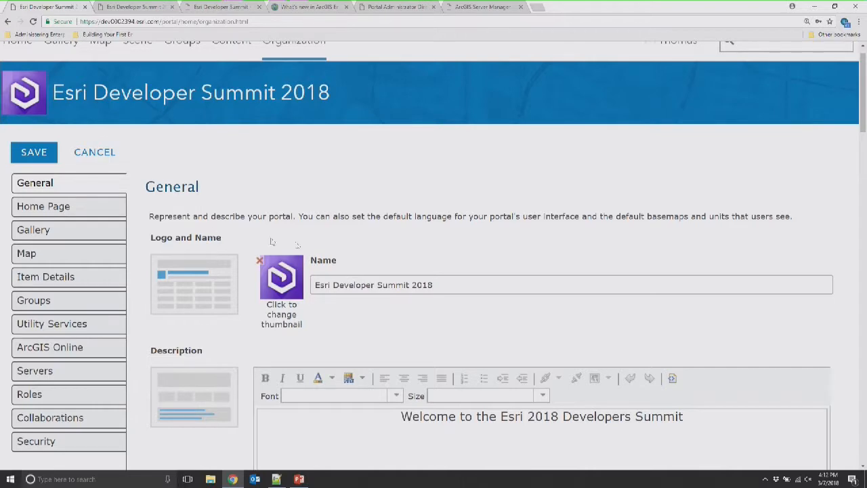
{"action": "scroll", "coordinate": [366, 285], "scroll_direction": "down", "scroll_amount": 2}
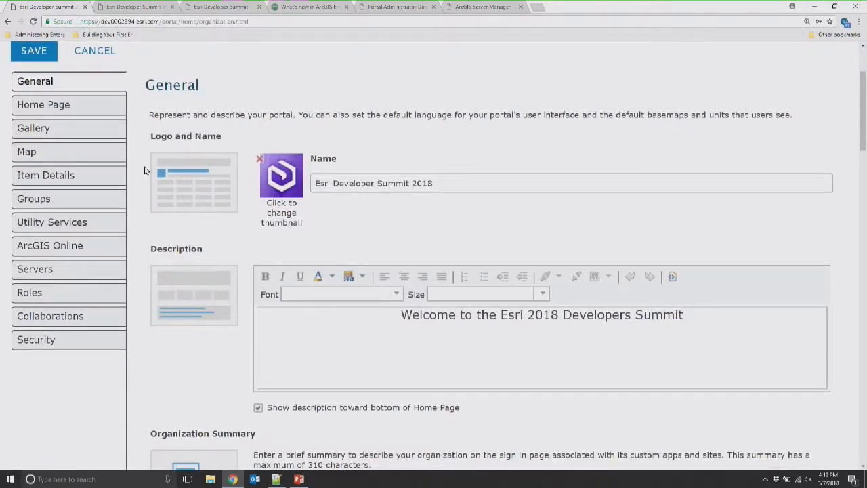
Review the Home Page background and banner settings, and choose Home Page Gallery as the featured content group
{"action": "left_click", "coordinate": [60, 107]}
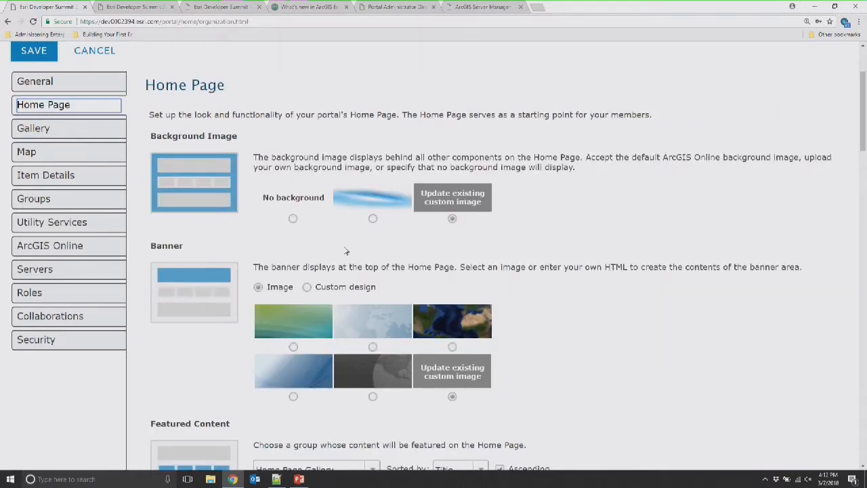
{"action": "scroll", "coordinate": [346, 252], "scroll_direction": "up", "scroll_amount": 2}
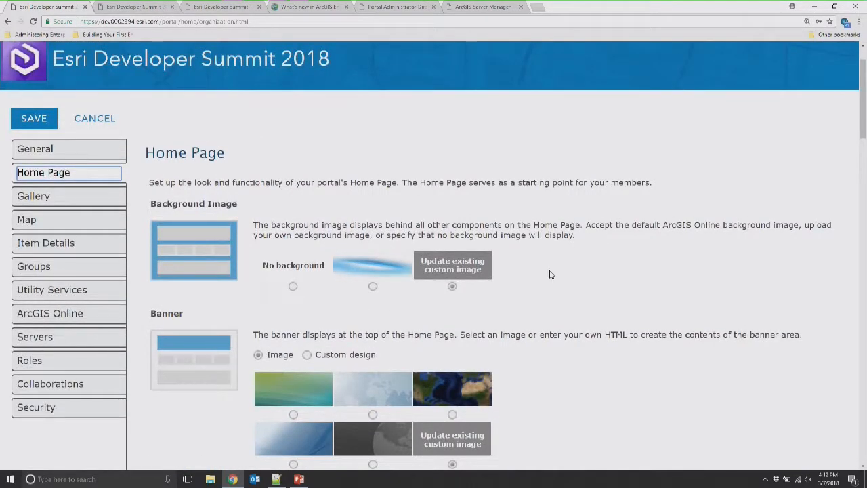
{"action": "scroll", "coordinate": [552, 273], "scroll_direction": "down", "scroll_amount": 1}
{"action": "scroll", "coordinate": [552, 274], "scroll_direction": "down", "scroll_amount": 1}
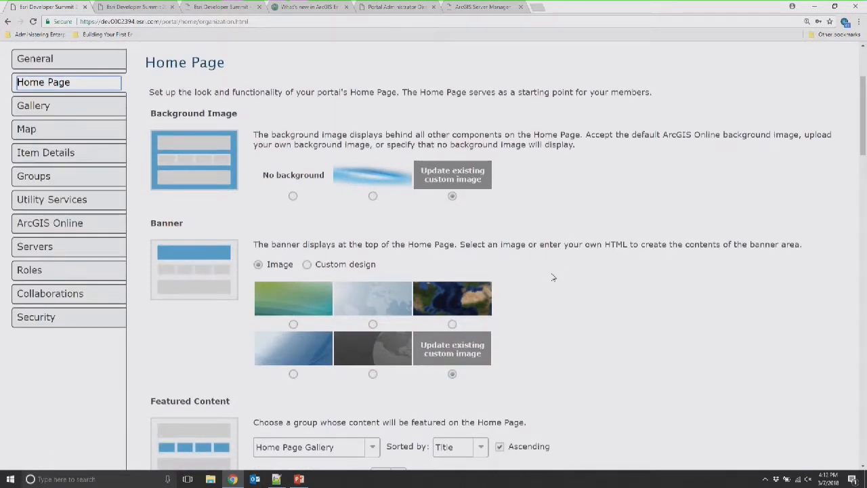
{"action": "scroll", "coordinate": [553, 277], "scroll_direction": "down", "scroll_amount": 1}
{"action": "scroll", "coordinate": [553, 277], "scroll_direction": "down", "scroll_amount": 4}
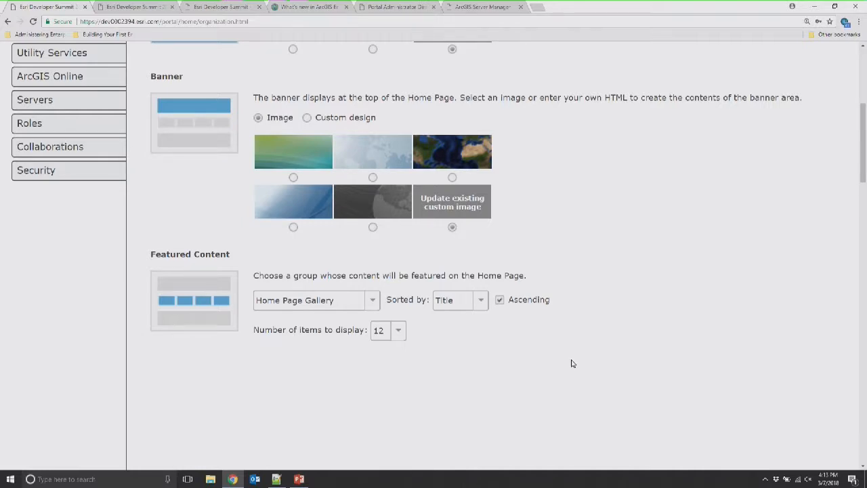
{"action": "left_click", "coordinate": [378, 304]}
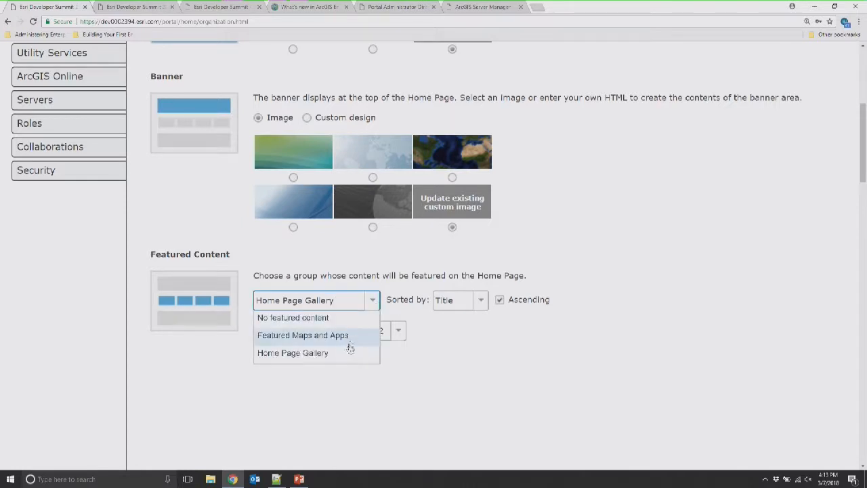
{"action": "left_click", "coordinate": [326, 353]}
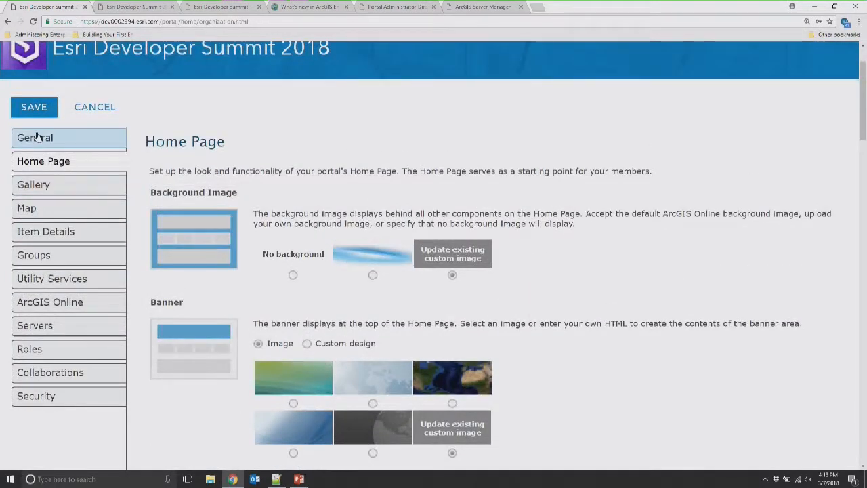
Delete the welcome text from the portal's Description in the General settings
{"action": "left_click", "coordinate": [53, 139]}
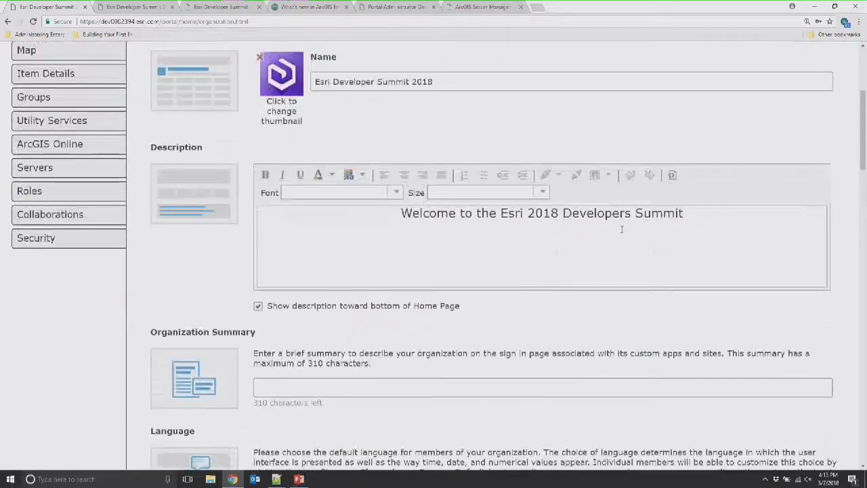
{"action": "left_click", "coordinate": [613, 224]}
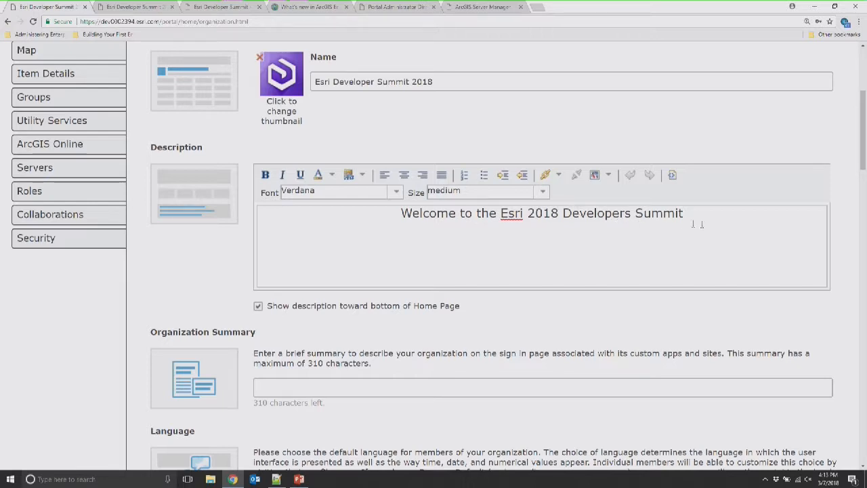
{"action": "left_click_drag", "start_coordinate": [728, 226], "coordinate": [399, 251]}
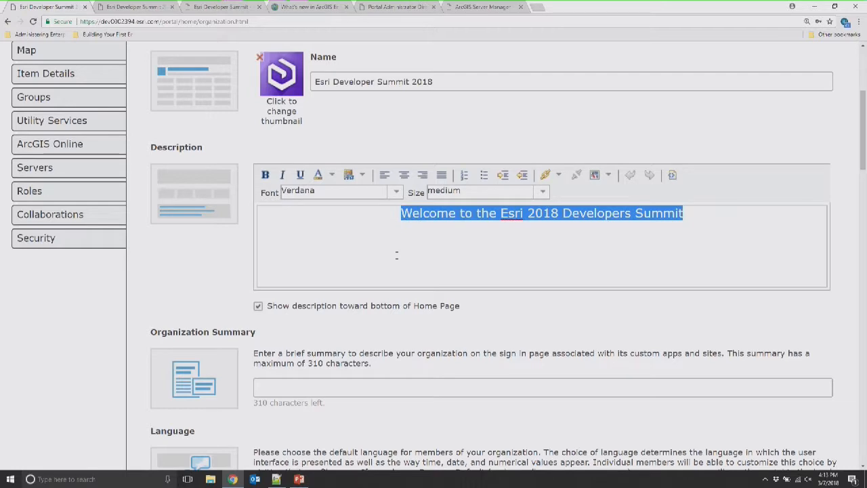
{"action": "key", "text": "Delete"}
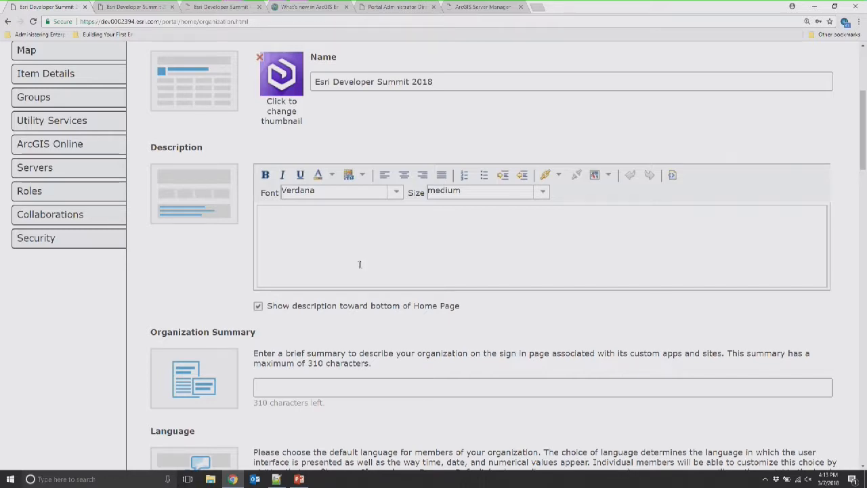
In Notepad++, copy the HTML in home page description.txt from the "Common workflows and new features" div through the end of the file
{"action": "scroll", "coordinate": [358, 264], "scroll_direction": "down", "scroll_amount": 1}
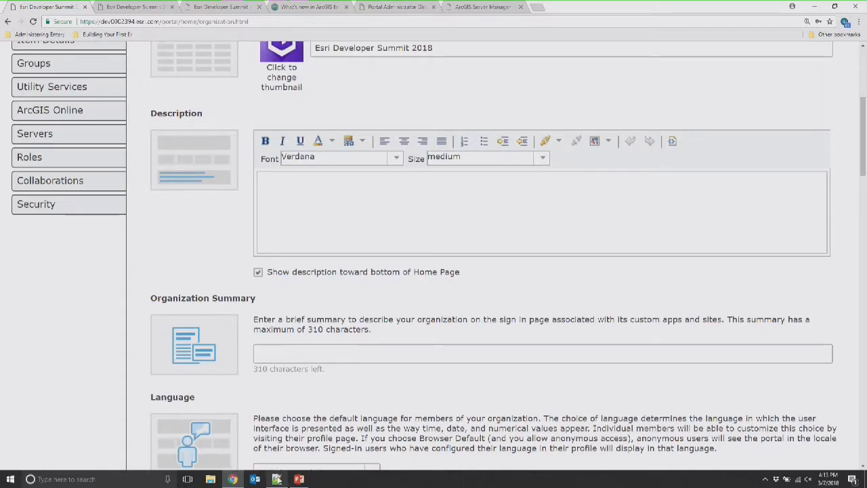
{"action": "left_click", "coordinate": [277, 480]}
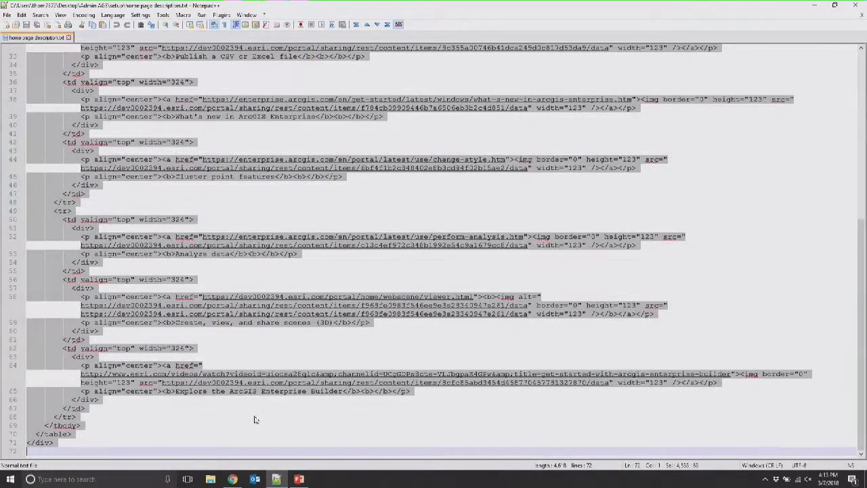
{"action": "left_click", "coordinate": [255, 417]}
{"action": "scroll", "coordinate": [254, 418], "scroll_direction": "up", "scroll_amount": 8}
{"action": "scroll", "coordinate": [254, 418], "scroll_direction": "up", "scroll_amount": 4}
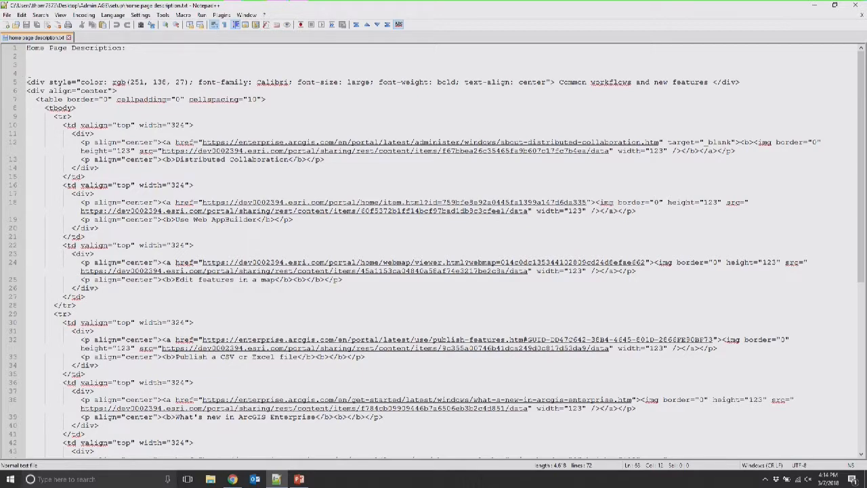
{"action": "left_click", "coordinate": [28, 82]}
{"action": "left_click_drag", "start_coordinate": [28, 82], "coordinate": [29, 451]}
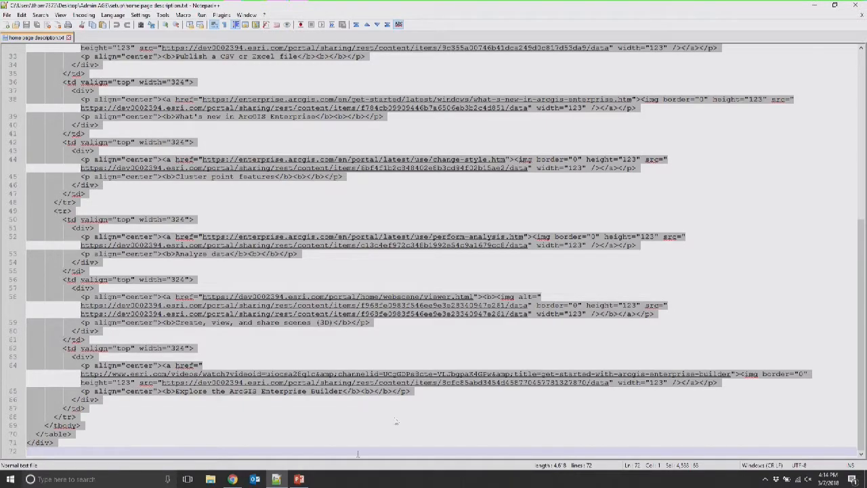
Paste the copied HTML into the source of the portal's Description, save the settings and check the updated home page
{"action": "left_click", "coordinate": [232, 466]}
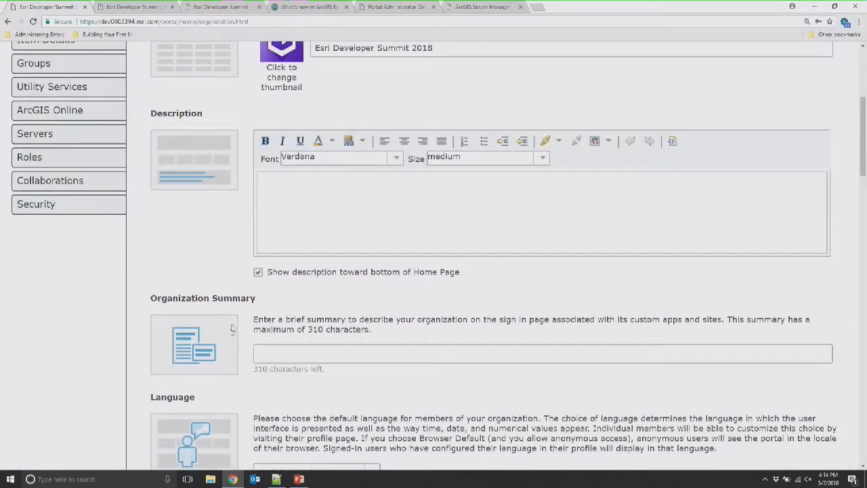
{"action": "scroll", "coordinate": [193, 217], "scroll_direction": "up", "scroll_amount": 3}
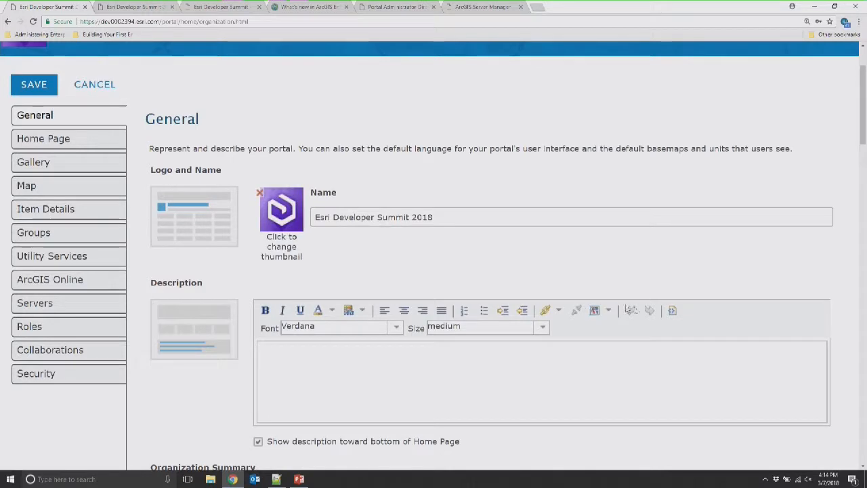
{"action": "left_click", "coordinate": [672, 312]}
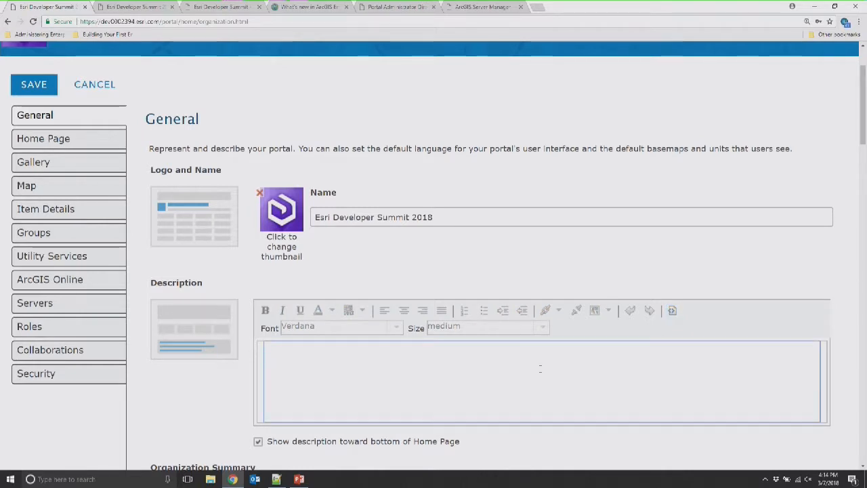
{"action": "key", "text": "ctrl+v"}
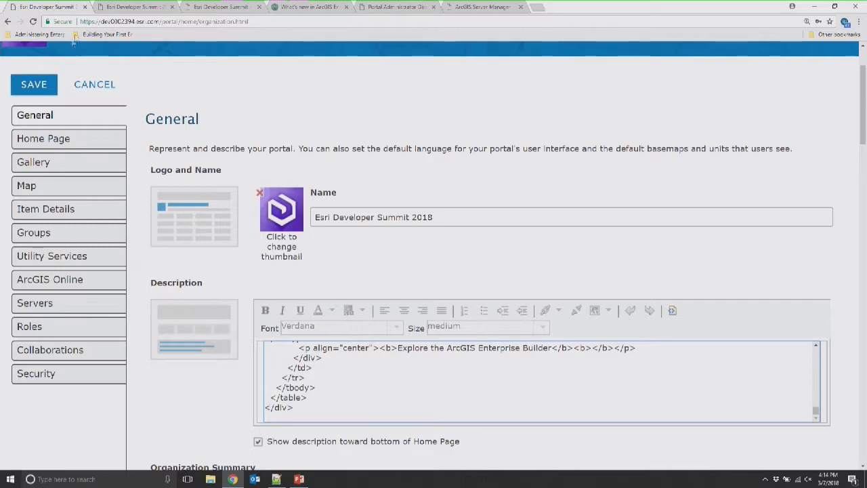
{"action": "left_click", "coordinate": [35, 85]}
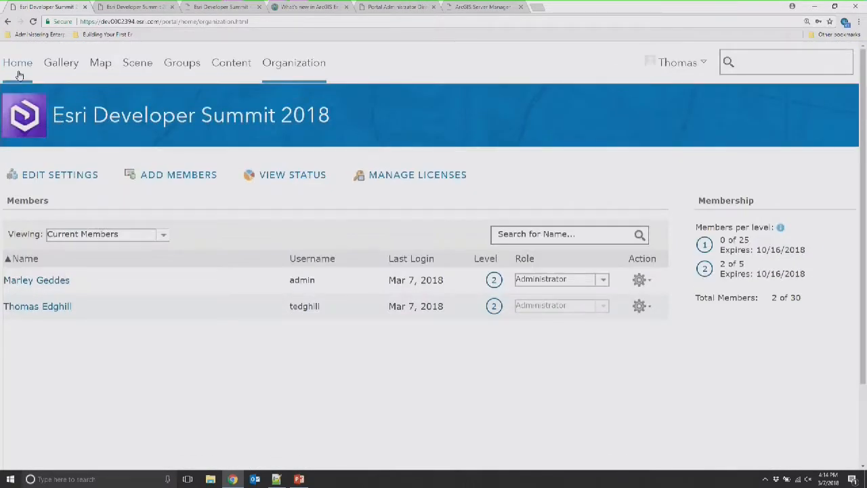
{"action": "left_click", "coordinate": [19, 74]}
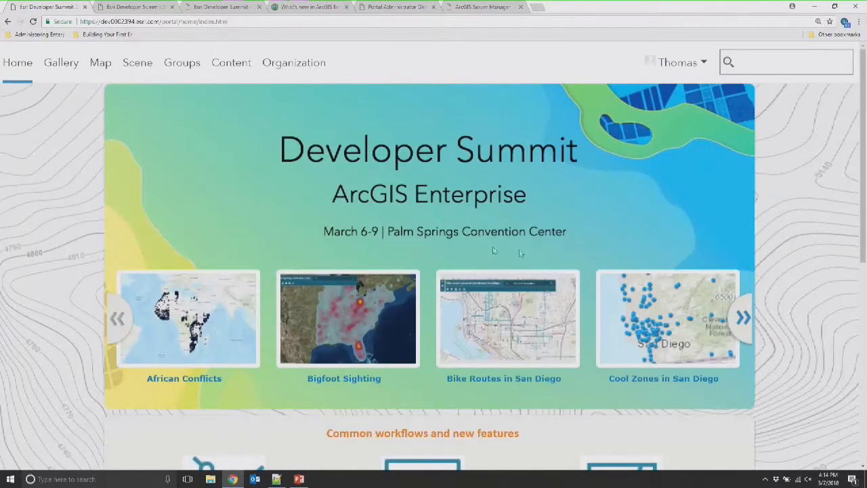
{"action": "scroll", "coordinate": [724, 248], "scroll_direction": "down", "scroll_amount": 4}
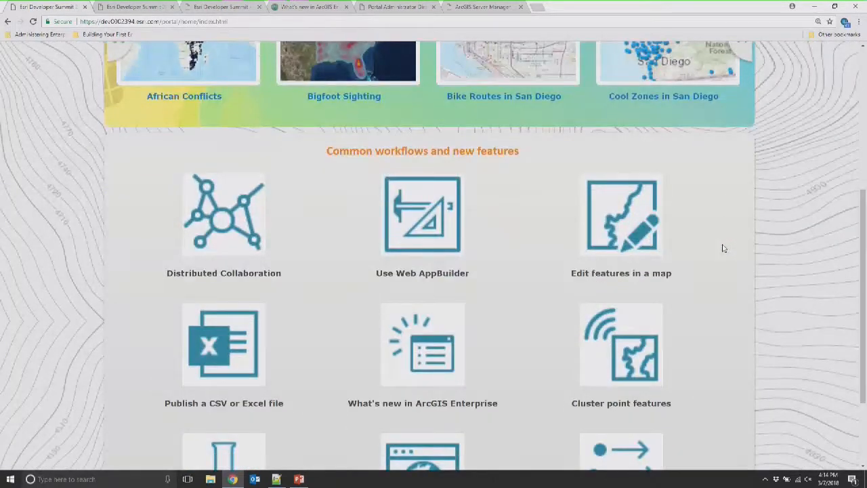
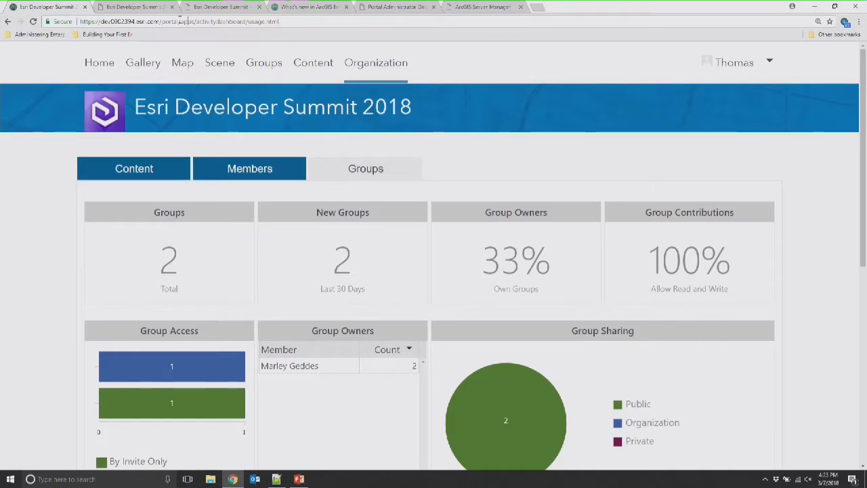
Open the Portal Administrator Directory at the portal's portaladmin address and enlarge the page for easier reading
{"action": "left_click_drag", "start_coordinate": [179, 21], "coordinate": [324, 33]}
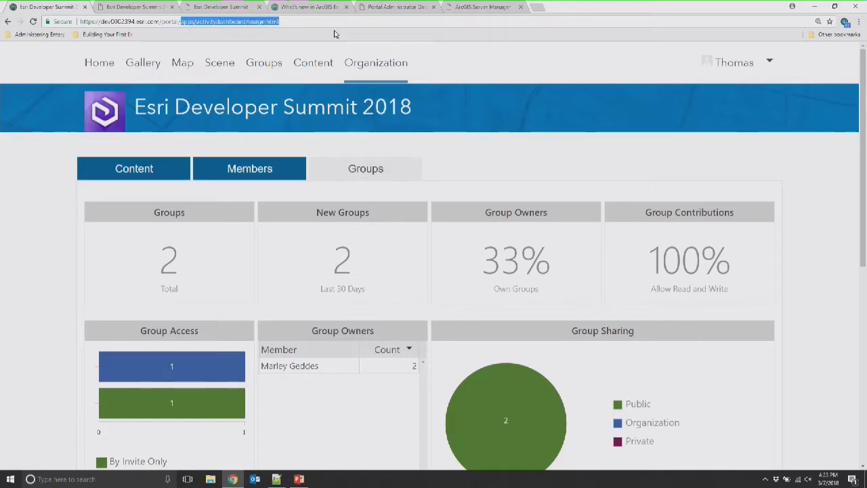
{"action": "key", "text": "BackSpace"}
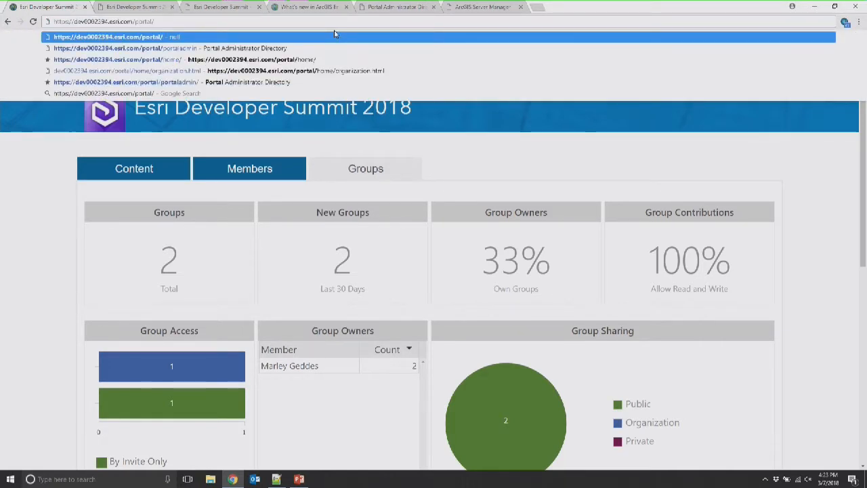
{"action": "type", "text": "portaladmin"}
{"action": "key", "text": "Return"}
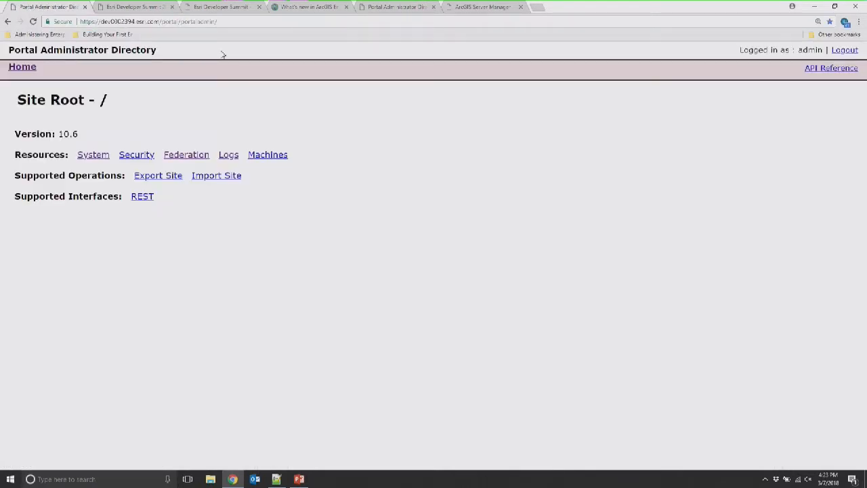
{"action": "left_click", "coordinate": [186, 22]}
{"action": "left_click", "coordinate": [236, 79]}
{"action": "key", "text": "ctrl+plus"}
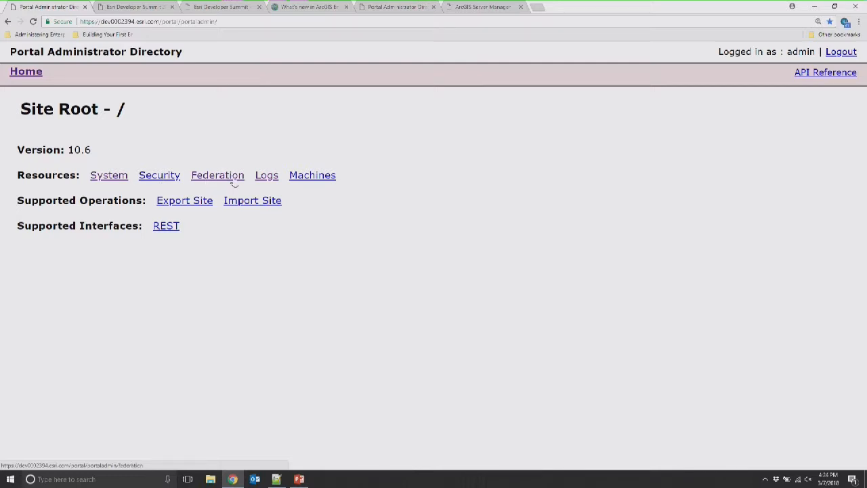
Open the portal's log settings and examine the log location, log level and maximum log file age
{"action": "left_click", "coordinate": [266, 176]}
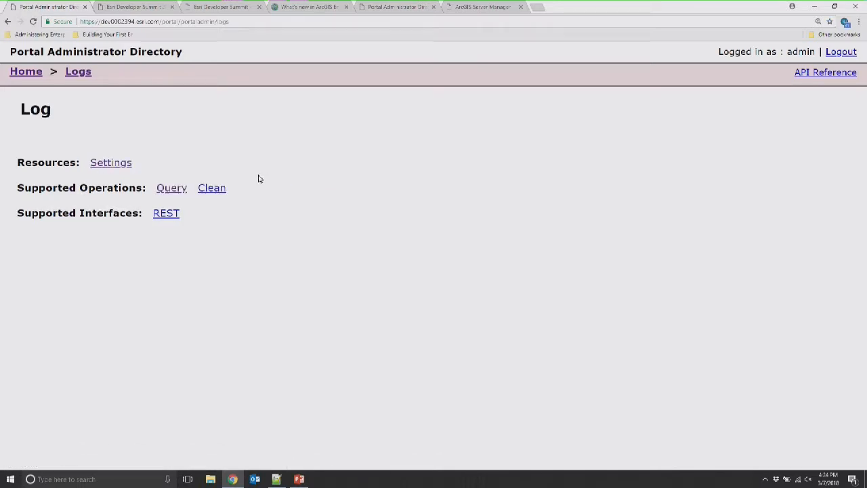
{"action": "left_click", "coordinate": [115, 164]}
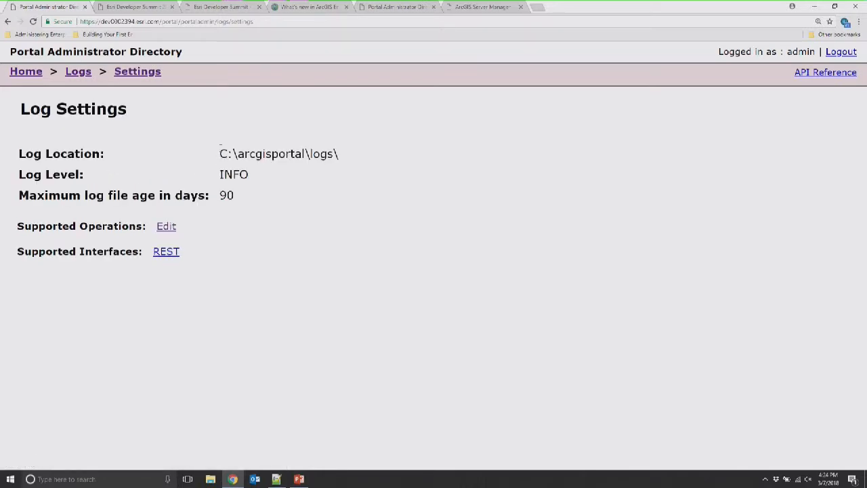
{"action": "left_click_drag", "start_coordinate": [218, 155], "coordinate": [361, 175]}
{"action": "left_click", "coordinate": [334, 155]}
Open the portal's log settings for editing and choose INFO as the log level without applying the update
{"action": "left_click", "coordinate": [168, 228]}
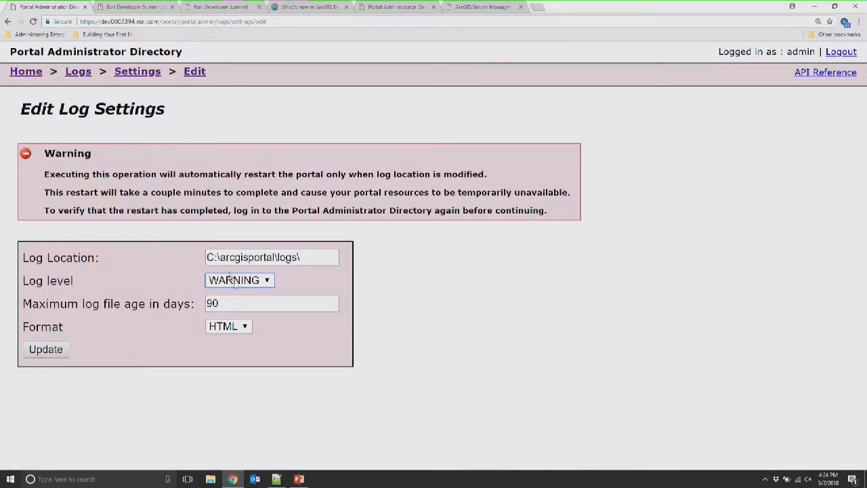
{"action": "left_click", "coordinate": [267, 284]}
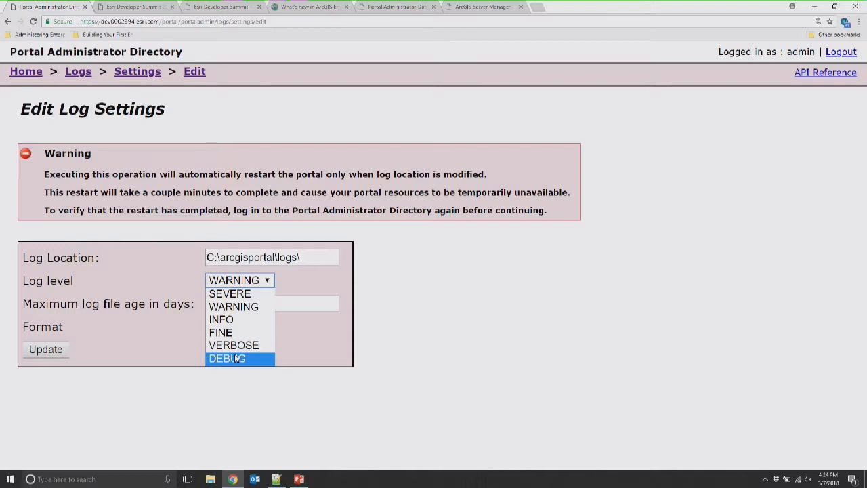
{"action": "left_click", "coordinate": [222, 319]}
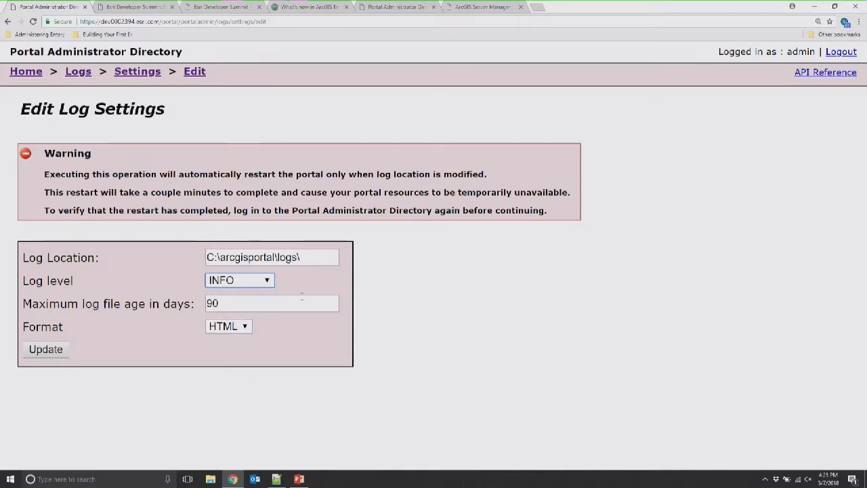
{"action": "left_click", "coordinate": [308, 296]}
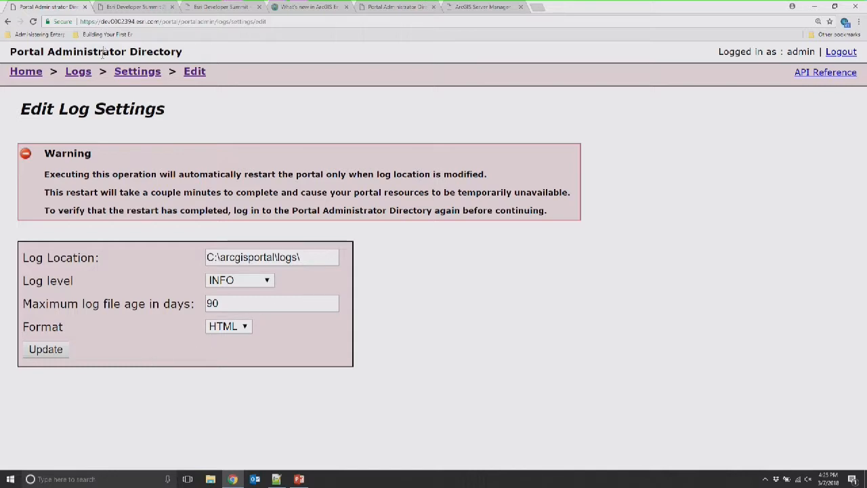
Query the portal's log messages at the INFO level from all sources with a message count of 1000
{"action": "left_click", "coordinate": [73, 73]}
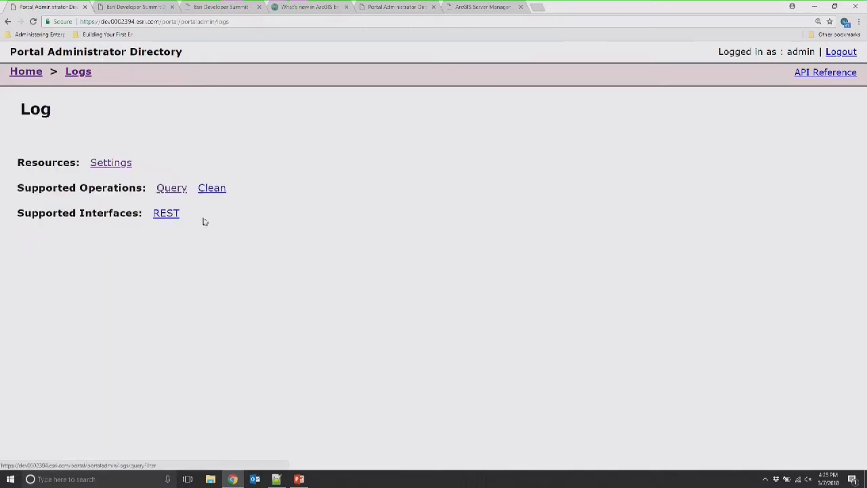
{"action": "left_click", "coordinate": [165, 189]}
{"action": "scroll", "coordinate": [212, 258], "scroll_direction": "down", "scroll_amount": 2}
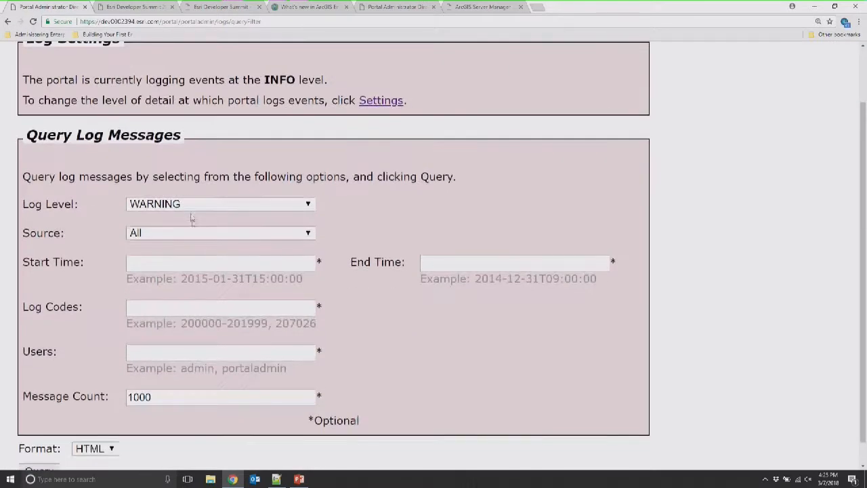
{"action": "left_click", "coordinate": [212, 262]}
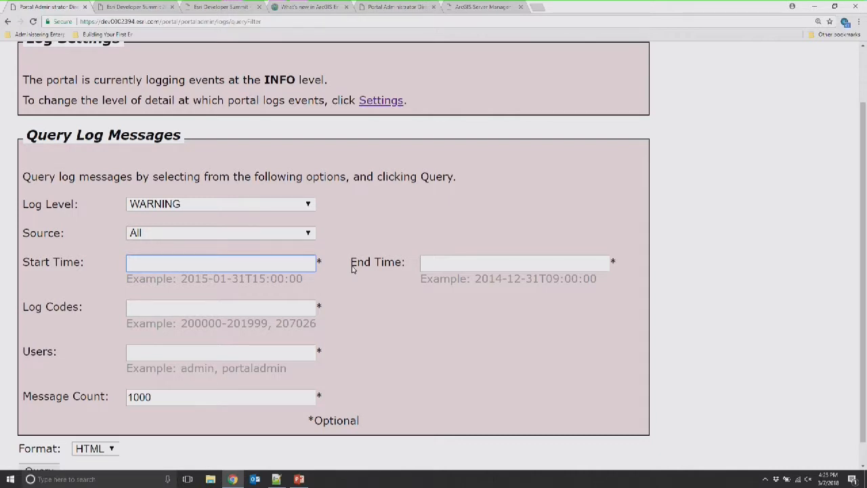
{"action": "left_click", "coordinate": [302, 205]}
{"action": "left_click", "coordinate": [277, 242]}
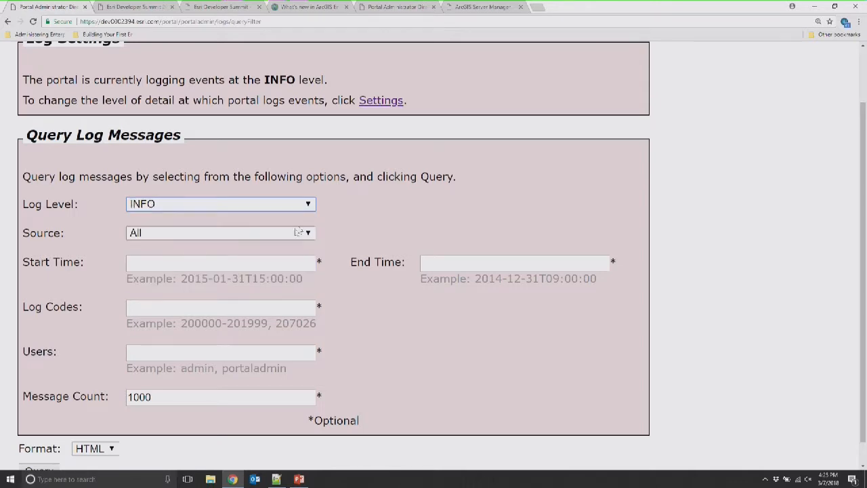
{"action": "scroll", "coordinate": [329, 244], "scroll_direction": "down", "scroll_amount": 1}
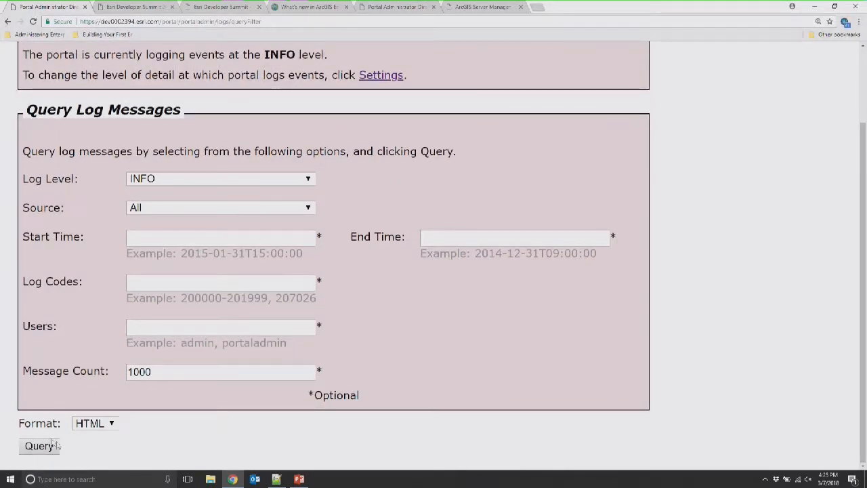
{"action": "left_click", "coordinate": [32, 452]}
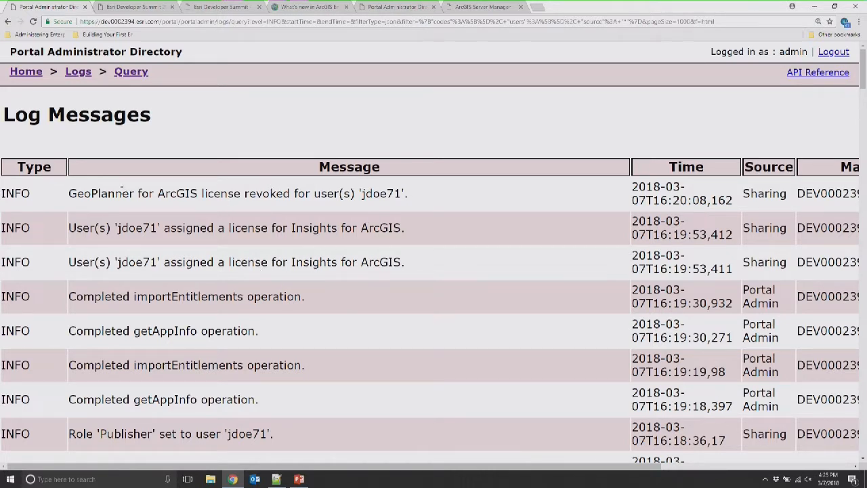
Examine the portal's log messages about license assignments, member changes, the organization description and access settings
{"action": "left_click_drag", "start_coordinate": [84, 194], "coordinate": [310, 194]}
{"action": "left_click", "coordinate": [370, 219]}
{"action": "scroll", "coordinate": [359, 230], "scroll_direction": "down", "scroll_amount": 2}
{"action": "scroll", "coordinate": [349, 238], "scroll_direction": "down", "scroll_amount": 5}
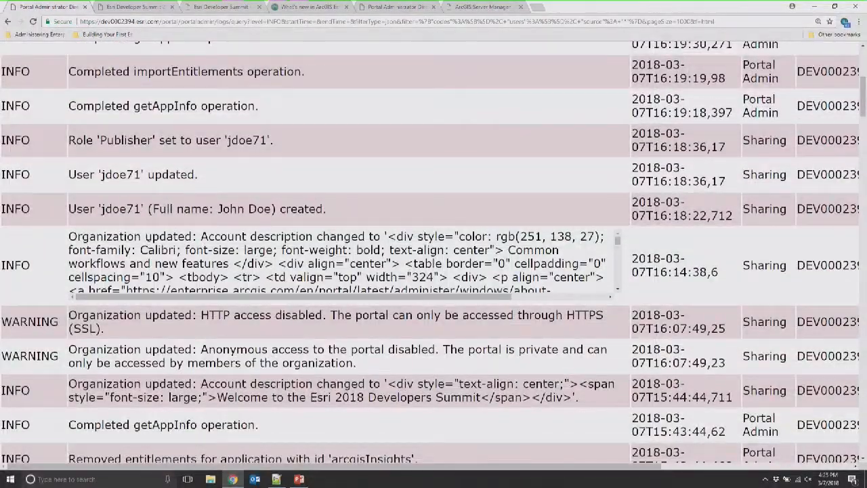
{"action": "left_click_drag", "start_coordinate": [147, 248], "coordinate": [359, 278]}
{"action": "left_click", "coordinate": [426, 190]}
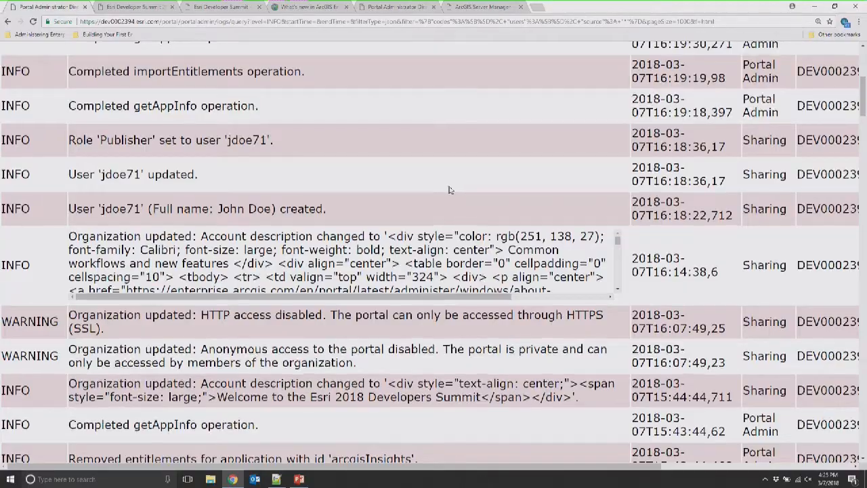
{"action": "scroll", "coordinate": [449, 190], "scroll_direction": "down", "scroll_amount": 3}
{"action": "left_click_drag", "start_coordinate": [209, 169], "coordinate": [309, 180]}
{"action": "left_click", "coordinate": [311, 171]}
{"action": "scroll", "coordinate": [379, 262], "scroll_direction": "up", "scroll_amount": 1}
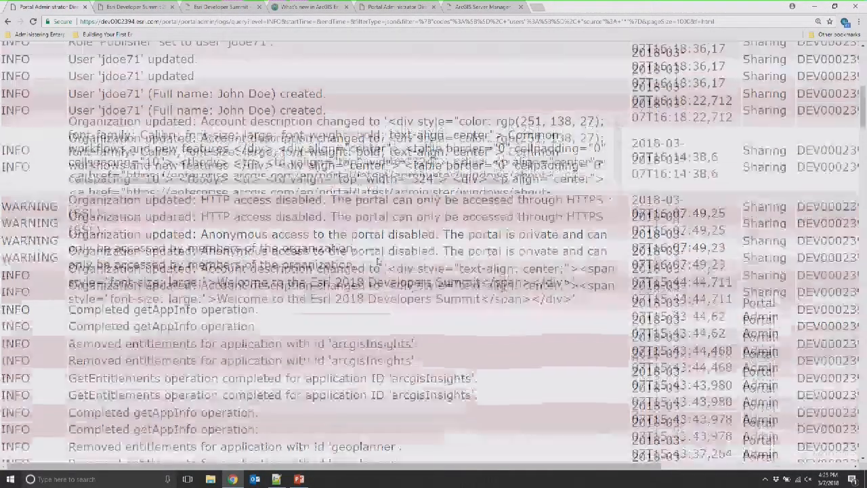
{"action": "scroll", "coordinate": [378, 262], "scroll_direction": "up", "scroll_amount": 5}
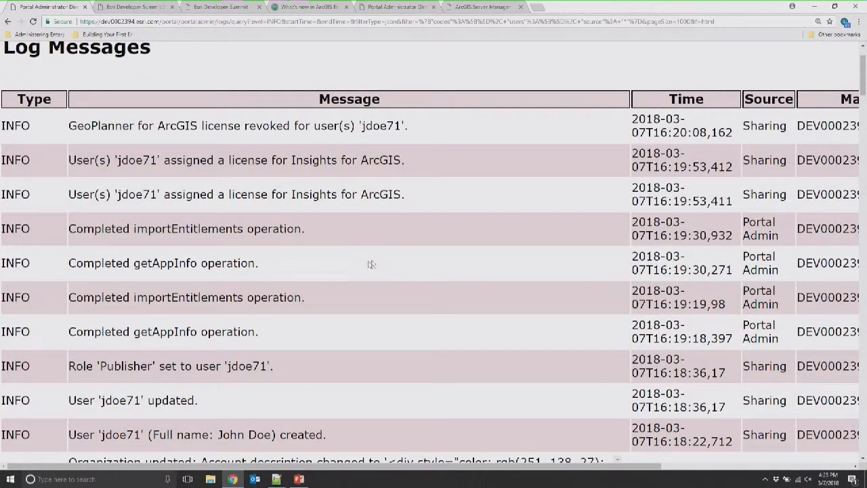
{"action": "scroll", "coordinate": [372, 254], "scroll_direction": "up", "scroll_amount": 1}
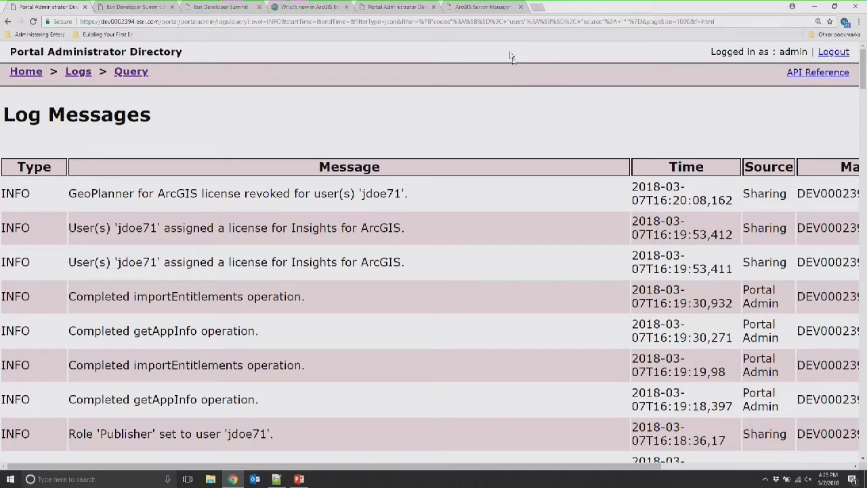
Switch to ArcGIS Server Manager and load its start page by shortening the address to server/manager
{"action": "left_click", "coordinate": [489, 7]}
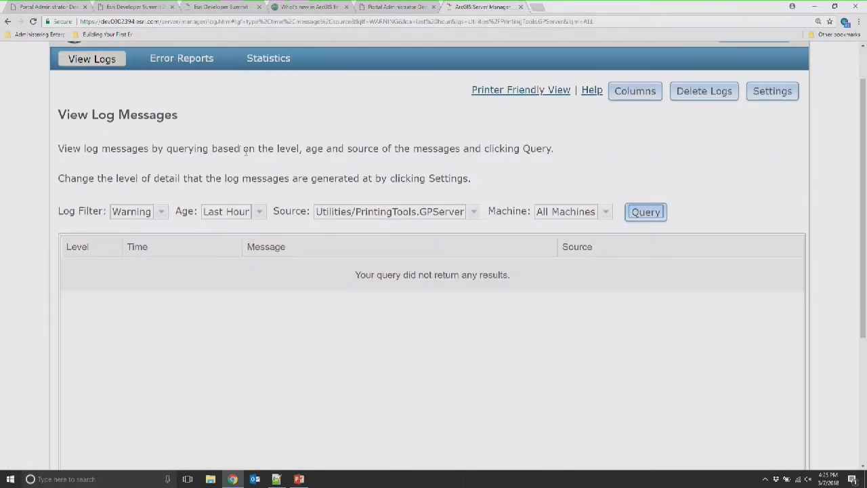
{"action": "scroll", "coordinate": [252, 162], "scroll_direction": "up", "scroll_amount": 2}
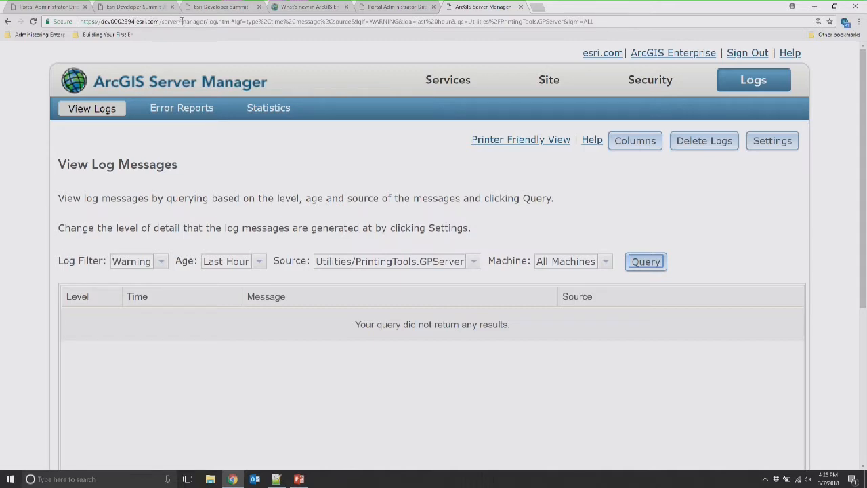
{"action": "left_click_drag", "start_coordinate": [162, 22], "coordinate": [180, 22]}
{"action": "left_click", "coordinate": [182, 23]}
{"action": "key", "text": "shift+End"}
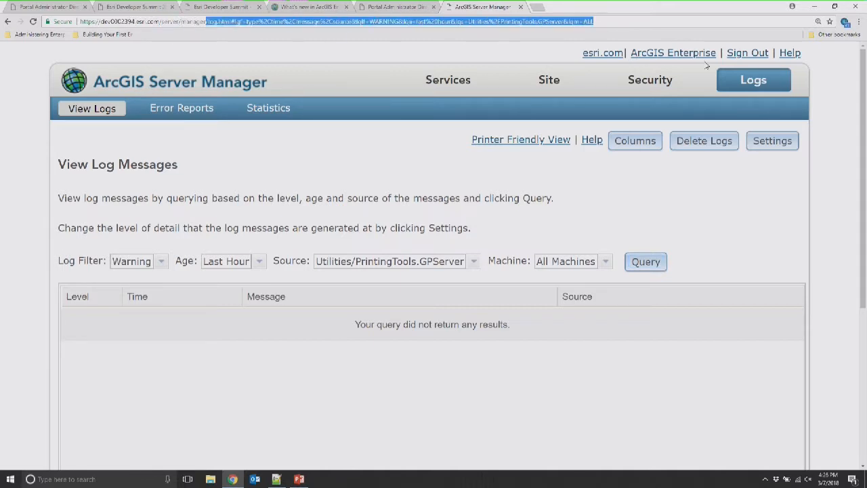
{"action": "key", "text": "Delete"}
{"action": "key", "text": "Return"}
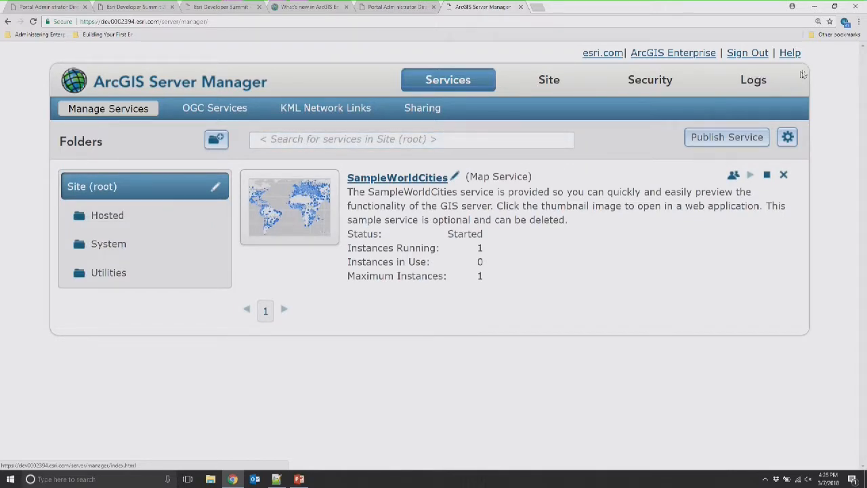
Open the server's log settings, review the available log levels, and close the settings without saving
{"action": "left_click", "coordinate": [756, 84]}
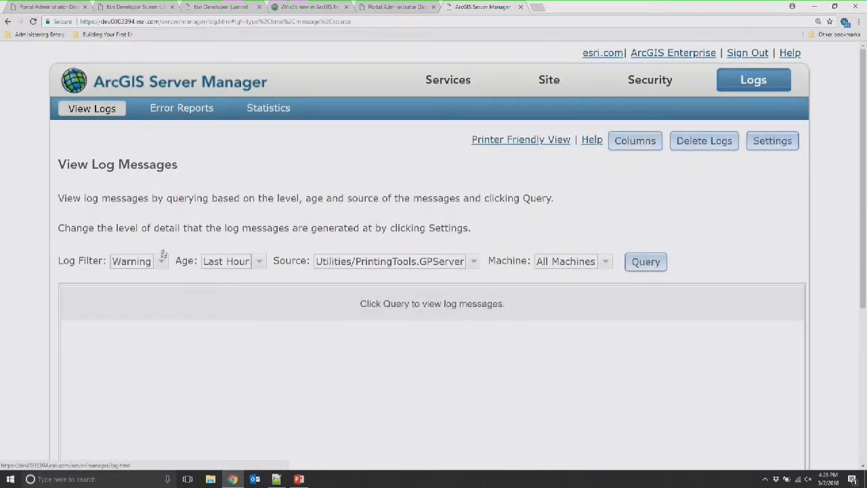
{"action": "left_click", "coordinate": [751, 142]}
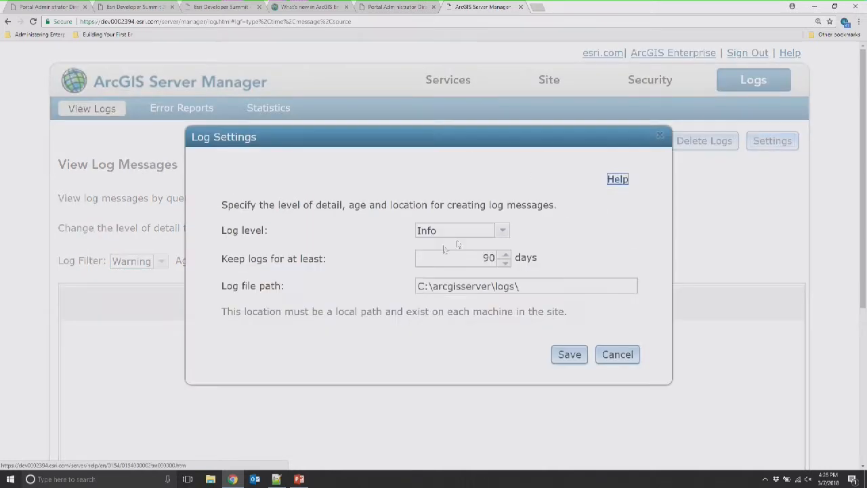
{"action": "left_click", "coordinate": [505, 232]}
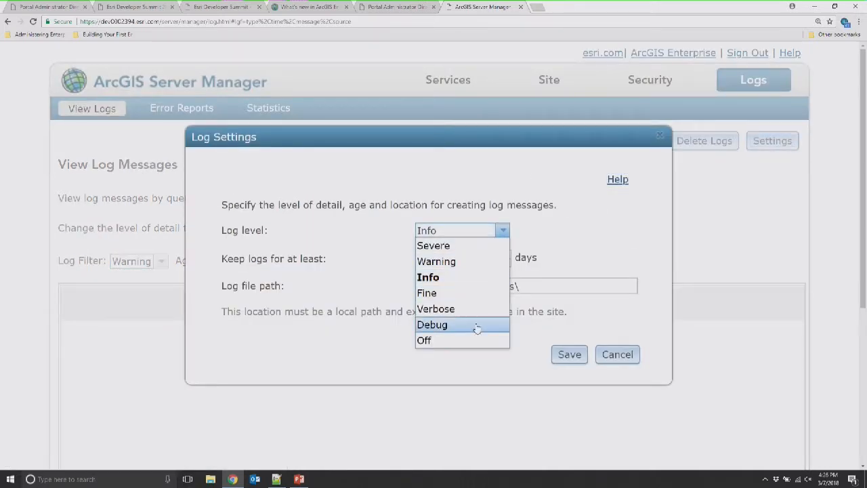
{"action": "left_click", "coordinate": [617, 355]}
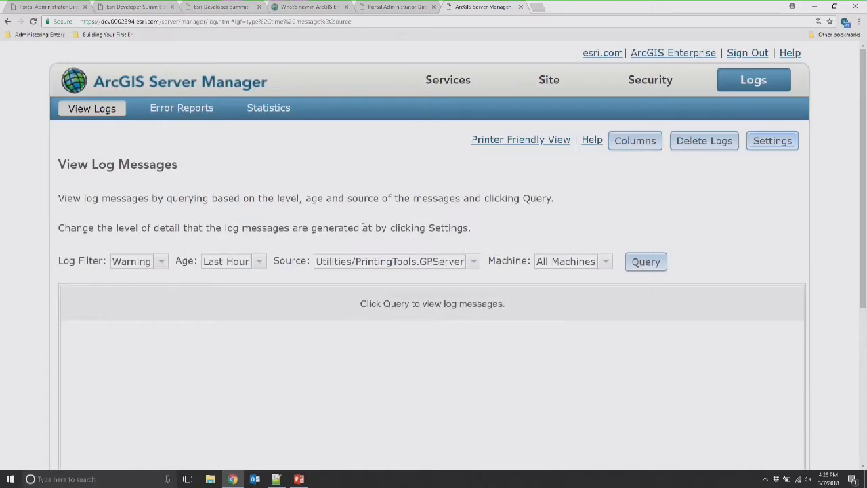
Review the available sources for the server's log query and choose Utilities/PrintingTools.GPServer
{"action": "left_click", "coordinate": [472, 265]}
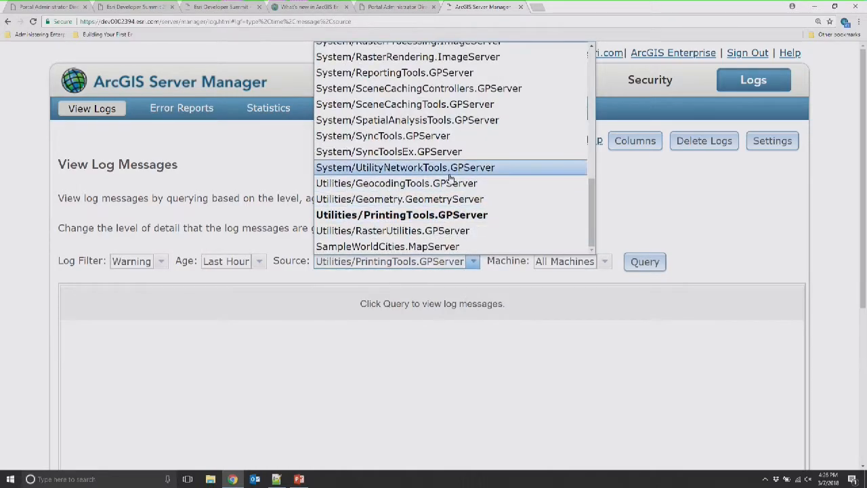
{"action": "scroll", "coordinate": [454, 169], "scroll_direction": "up", "scroll_amount": 5}
{"action": "scroll", "coordinate": [447, 179], "scroll_direction": "up", "scroll_amount": 4}
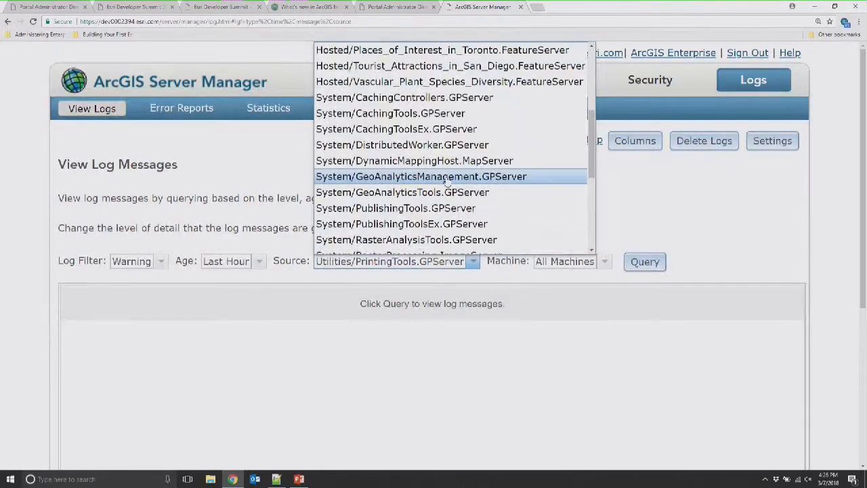
{"action": "scroll", "coordinate": [448, 179], "scroll_direction": "down", "scroll_amount": 8}
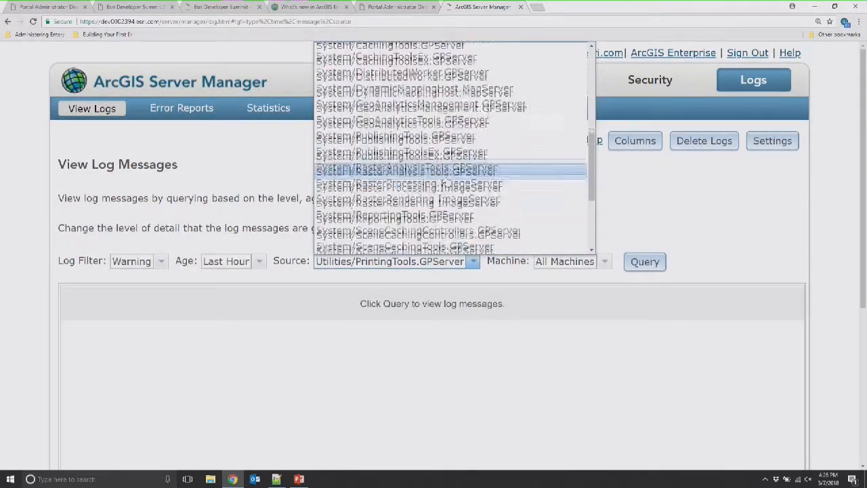
{"action": "scroll", "coordinate": [457, 223], "scroll_direction": "down", "scroll_amount": 3}
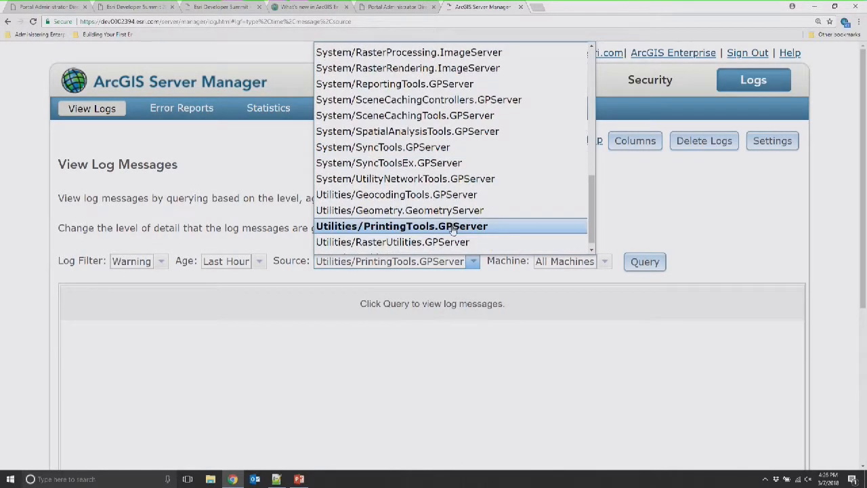
{"action": "left_click", "coordinate": [452, 228]}
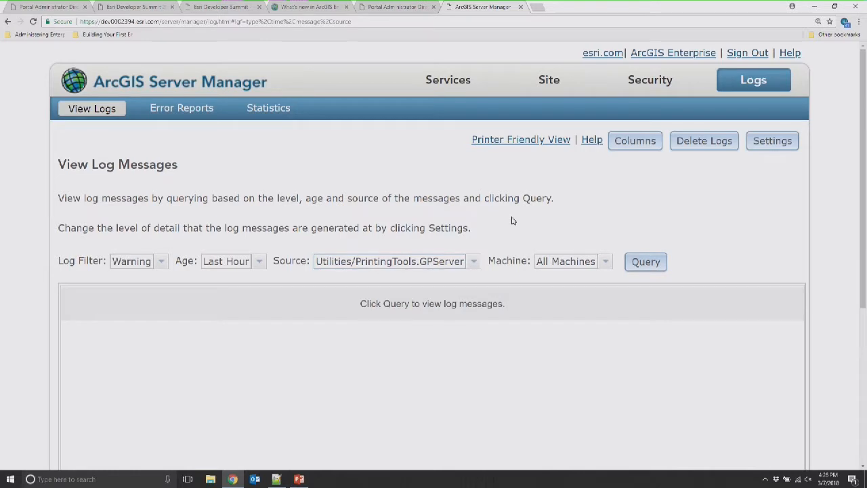